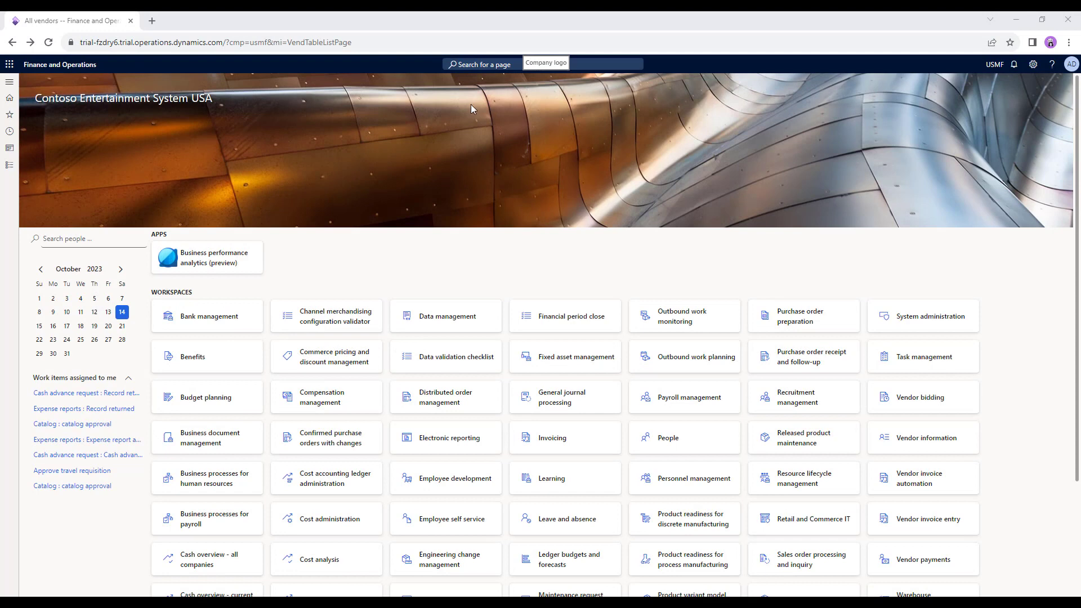
- Search for 'all vendors' and open the All vendors list page
{"action": "left_click", "coordinate": [481, 64]}
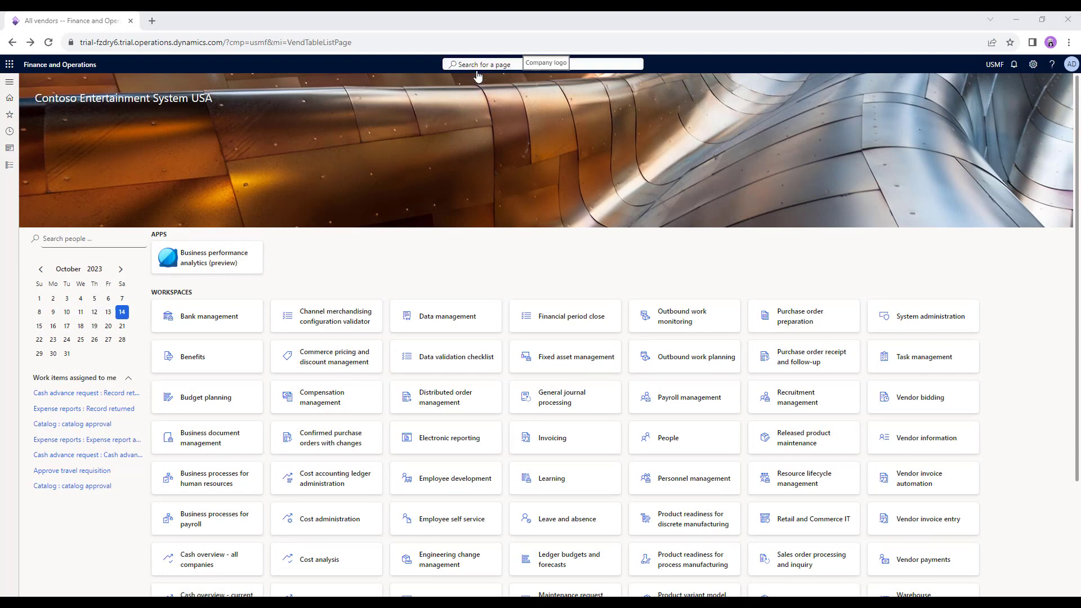
{"action": "type", "text": "all v"}
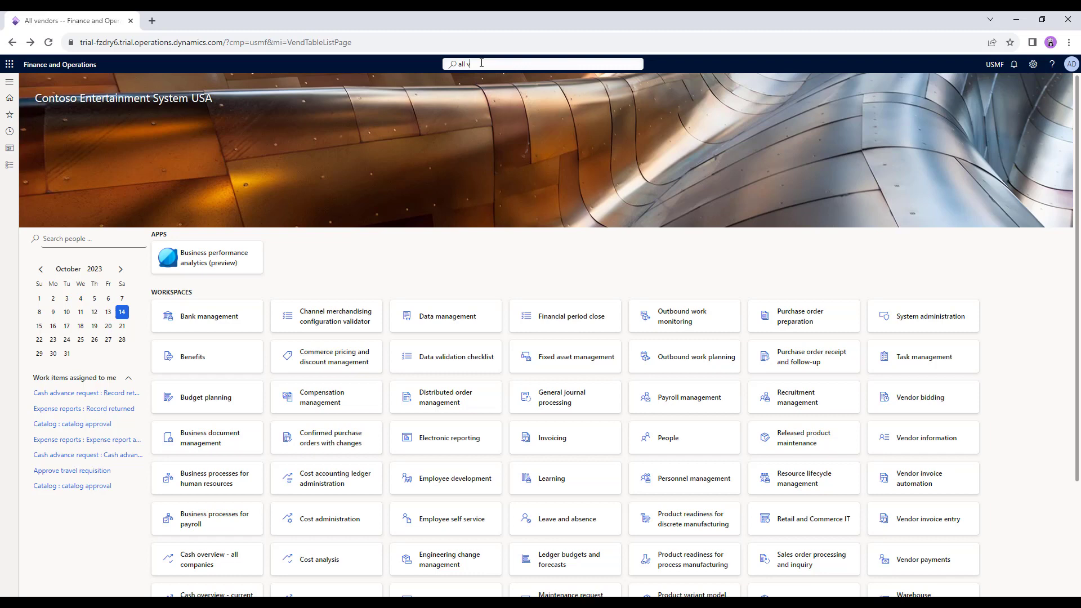
{"action": "type", "text": "endors"}
{"action": "key", "text": "ctrl+a"}
{"action": "key", "text": "Return"}
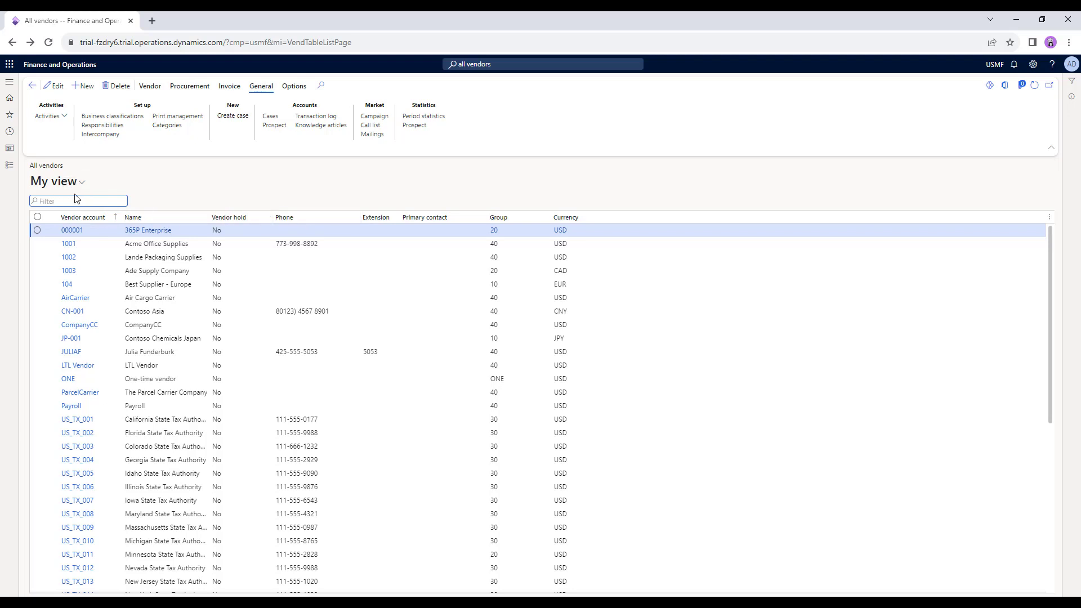
{"action": "type", "text": "365P"}
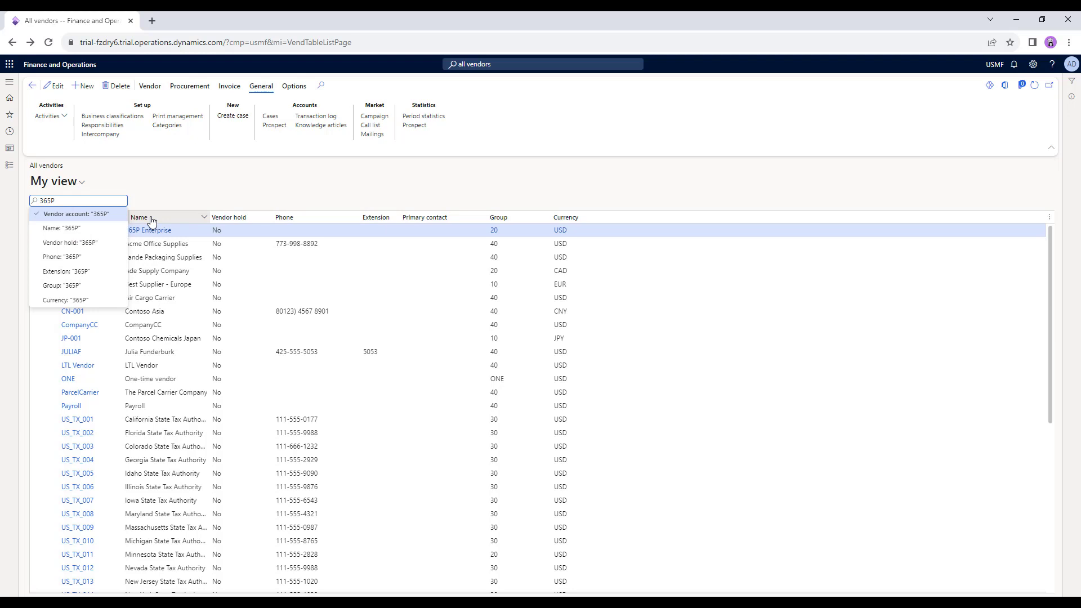
{"action": "left_click", "coordinate": [72, 229]}
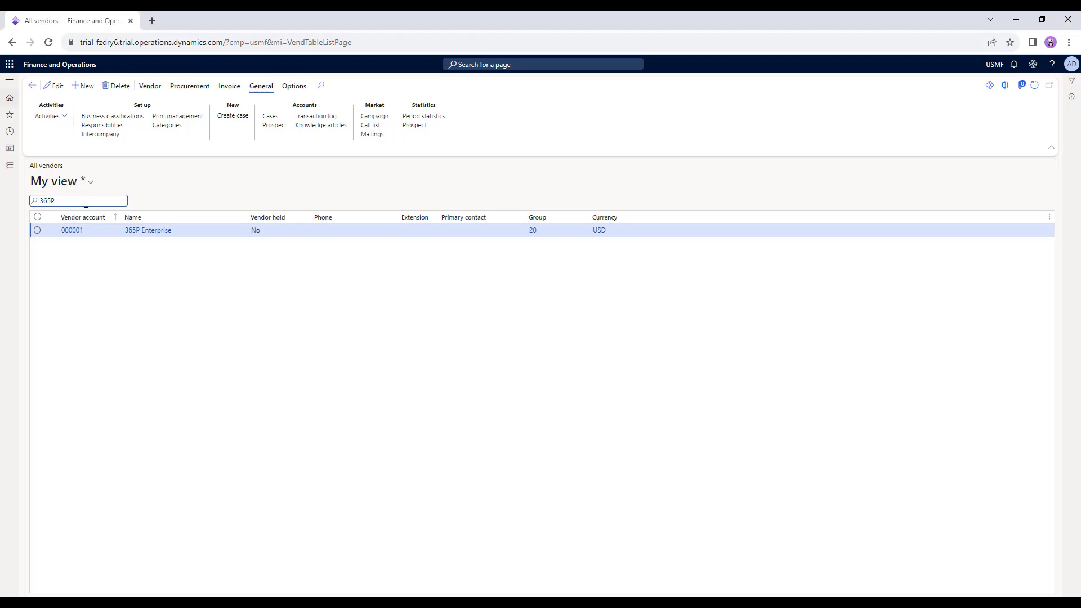
{"action": "key", "text": "BackSpace"}
{"action": "key", "text": "BackSpace"}
{"action": "key", "text": "BackSpace"}
{"action": "key", "text": "BackSpace"}
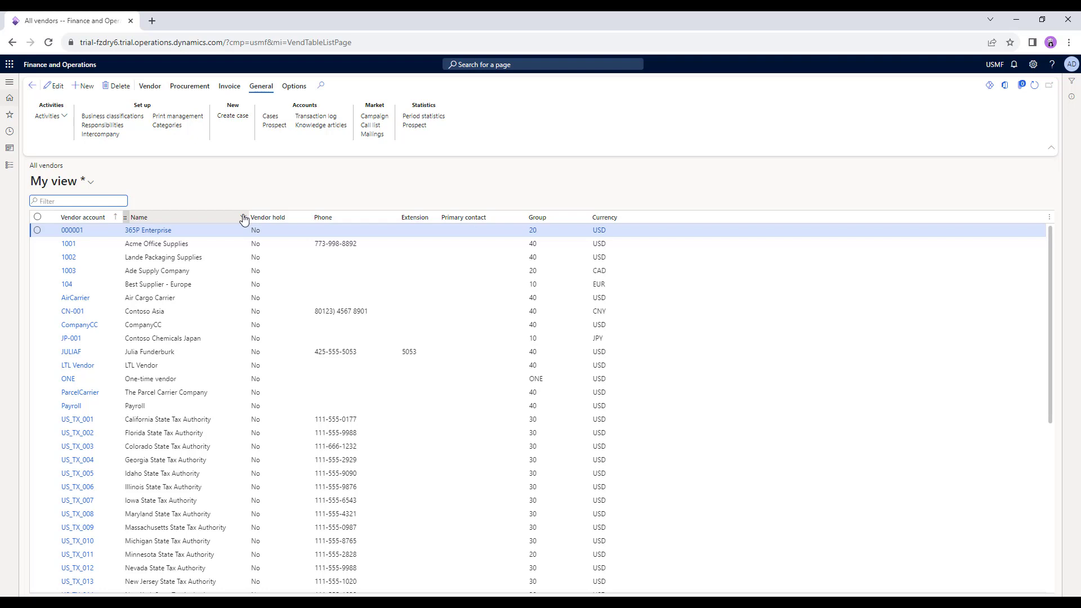
{"action": "left_click", "coordinate": [243, 219]}
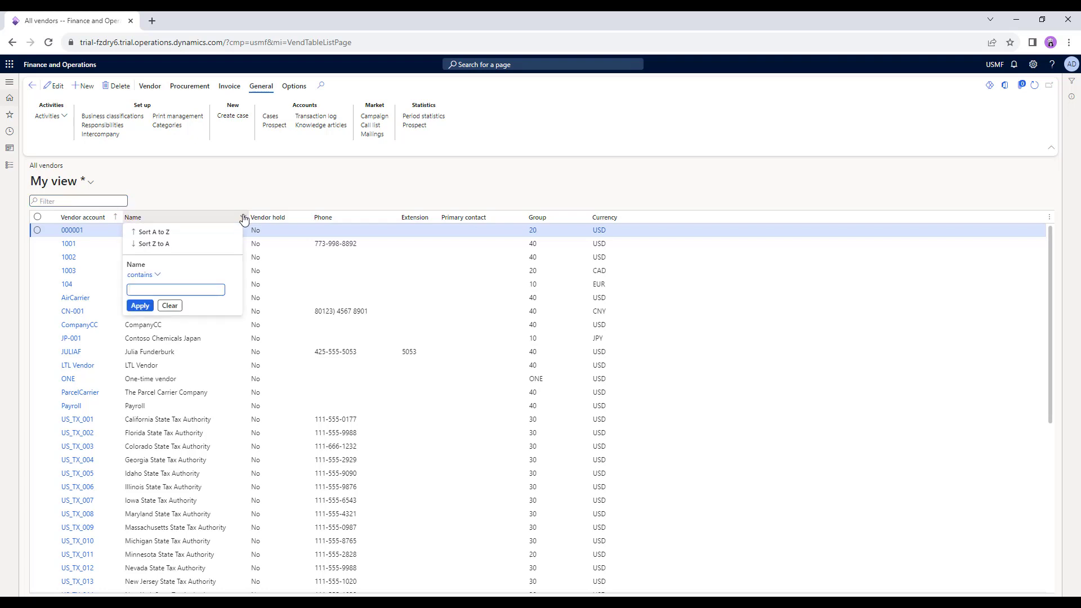
{"action": "left_click", "coordinate": [157, 275]}
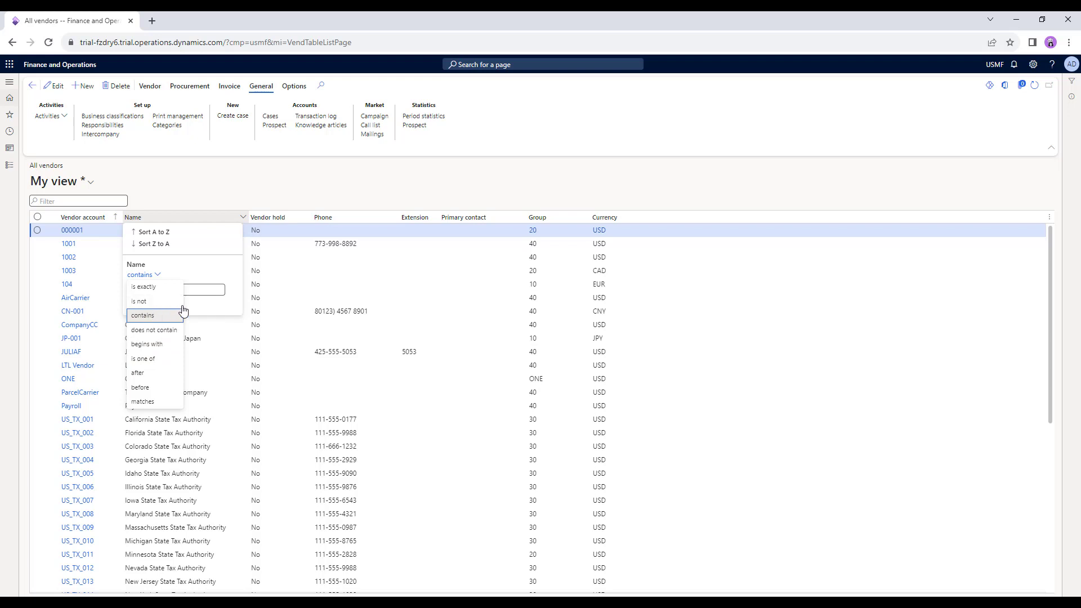
{"action": "left_click", "coordinate": [203, 289]}
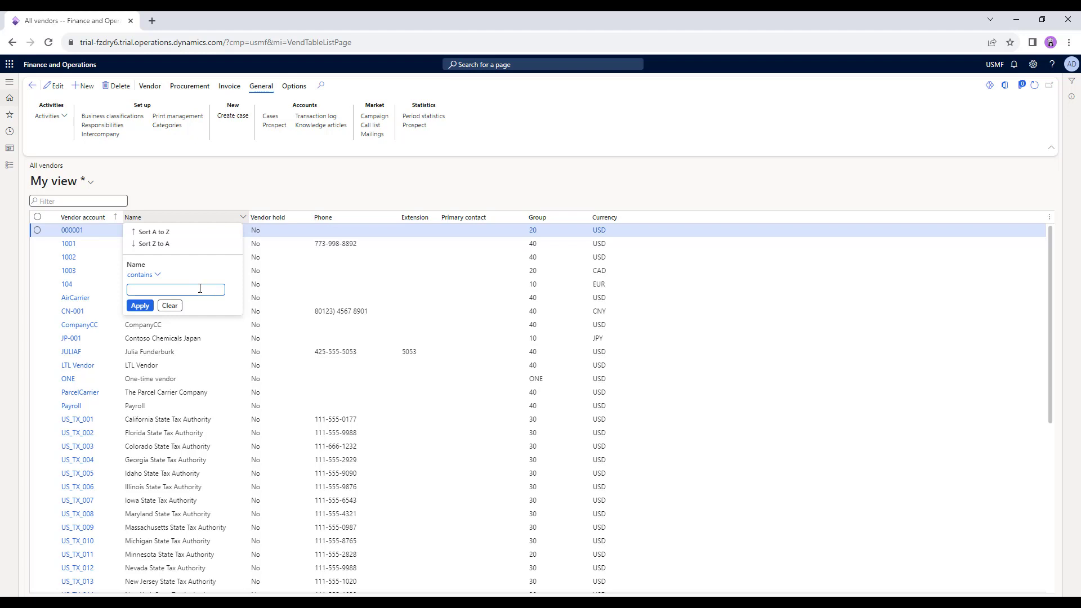
{"action": "type", "text": "Authority"}
{"action": "left_click", "coordinate": [140, 305]}
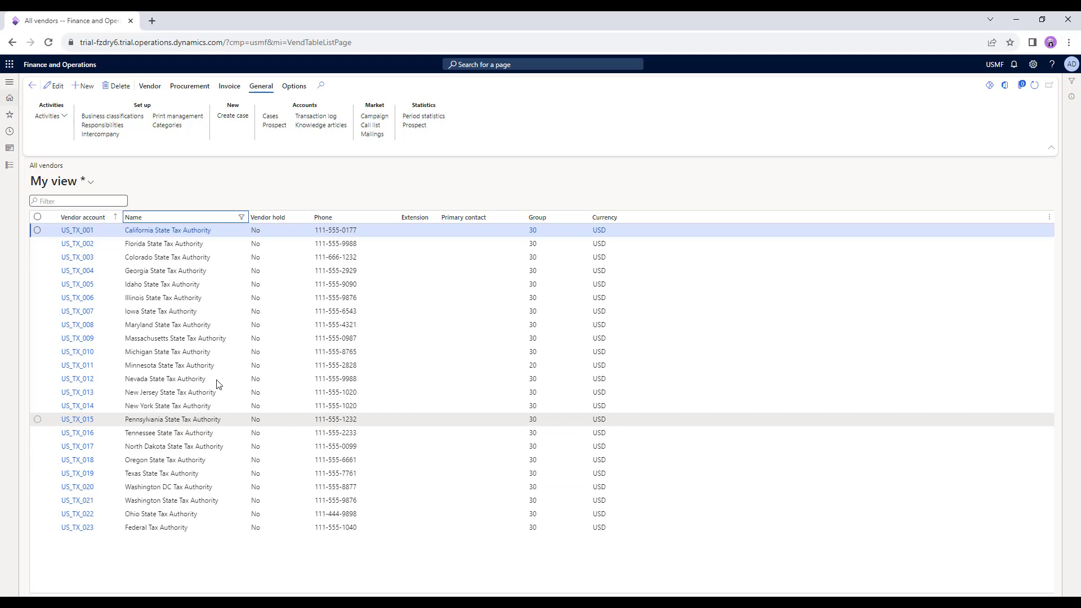
{"action": "left_click", "coordinate": [243, 220]}
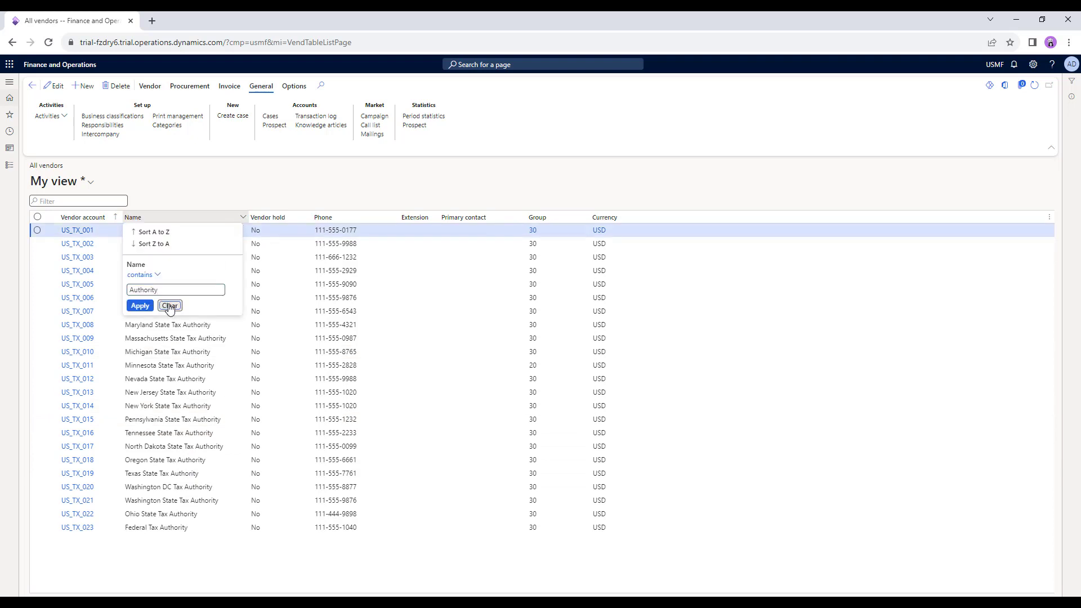
{"action": "left_click", "coordinate": [140, 305]}
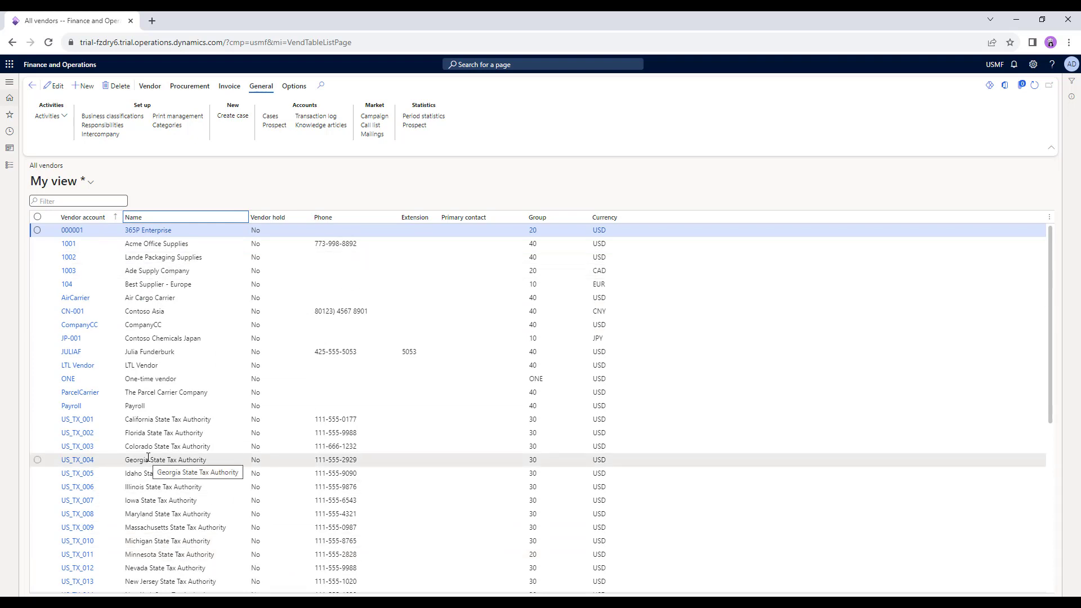
- Sort the vendor list by Vendor account from Z to A
{"action": "left_click", "coordinate": [268, 218]}
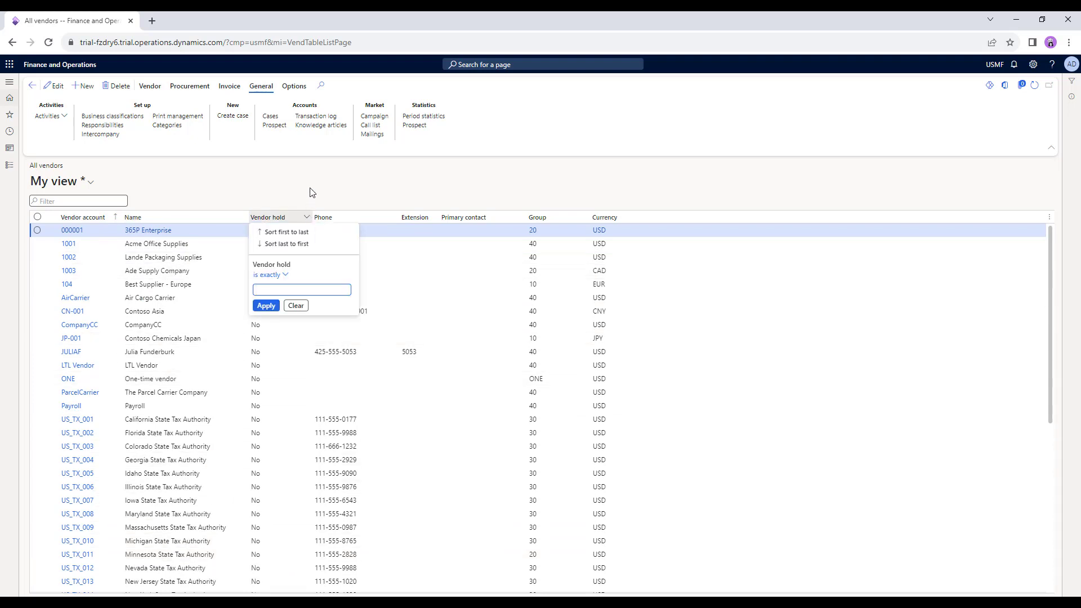
{"action": "left_click", "coordinate": [307, 192]}
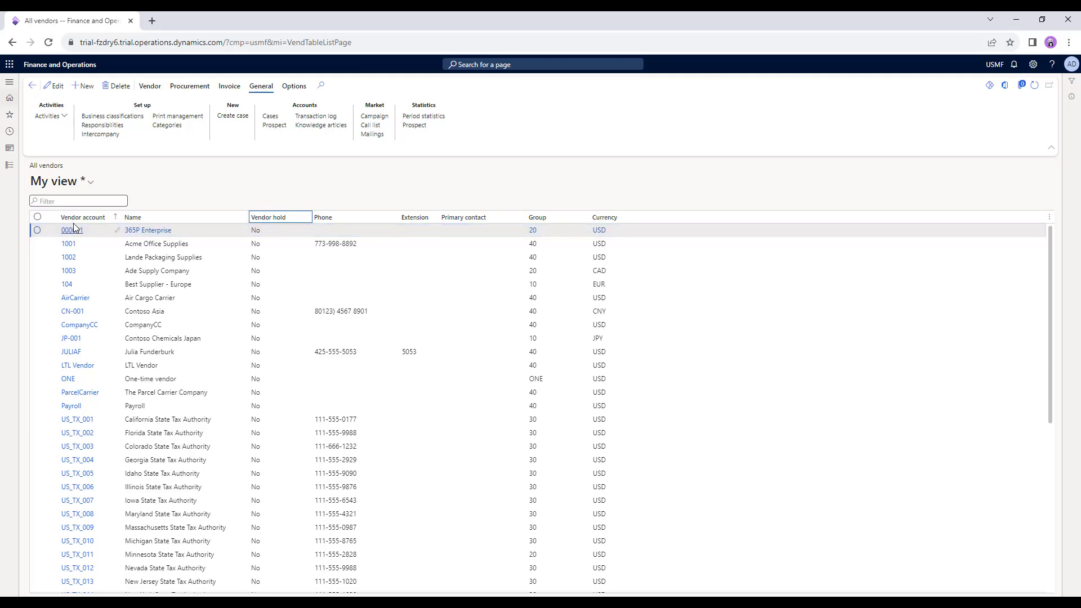
{"action": "left_click", "coordinate": [119, 222]}
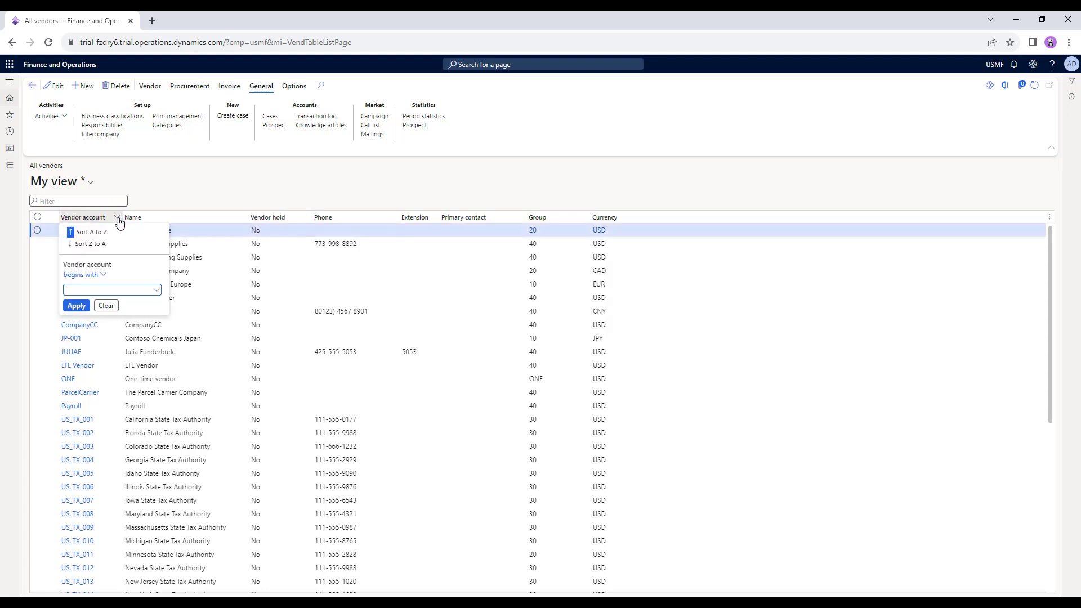
{"action": "left_click", "coordinate": [104, 247]}
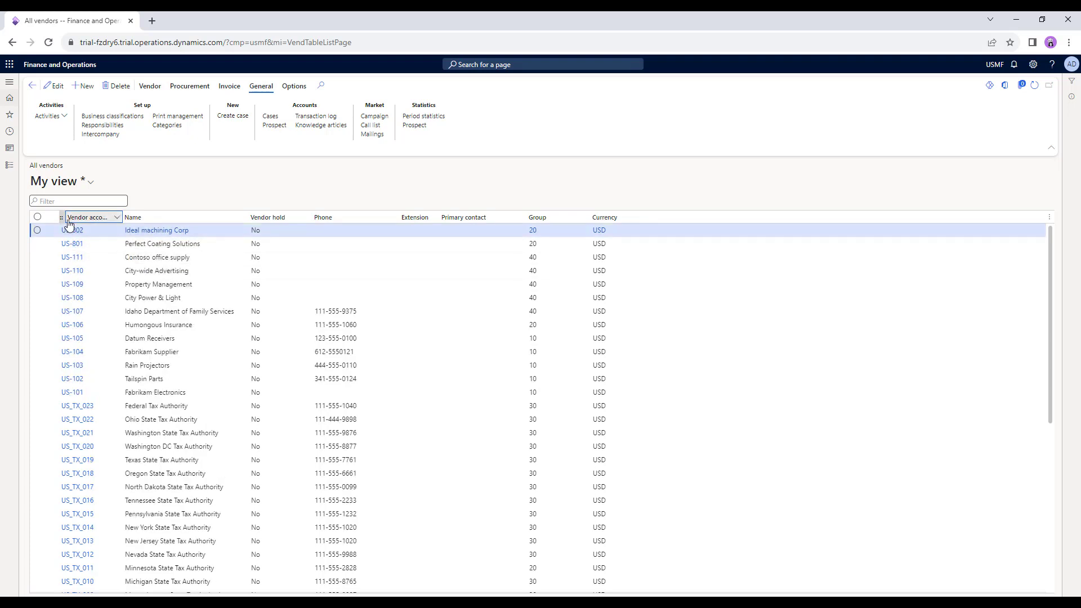
- Re-sort the vendor list by Name from A to Z
{"action": "left_click", "coordinate": [116, 218]}
{"action": "left_click", "coordinate": [243, 218]}
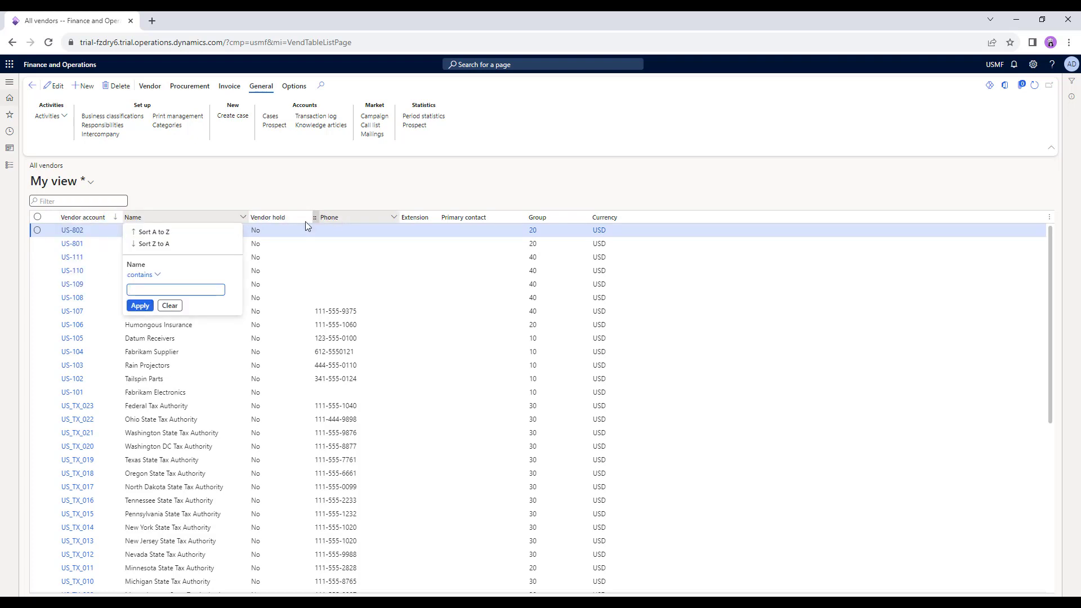
{"action": "left_click", "coordinate": [160, 234]}
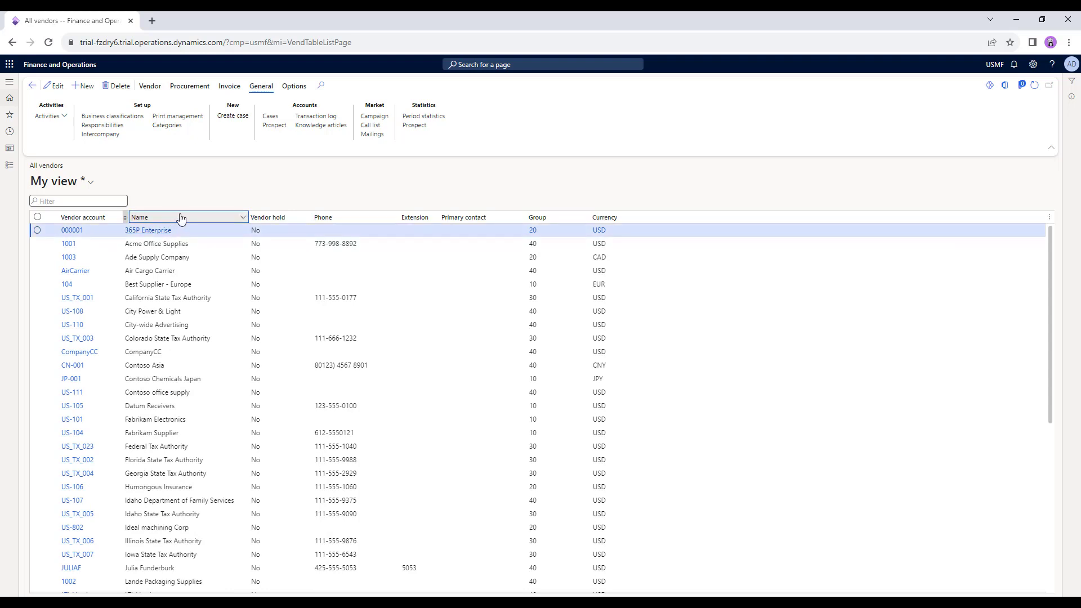
{"action": "left_click", "coordinate": [242, 219]}
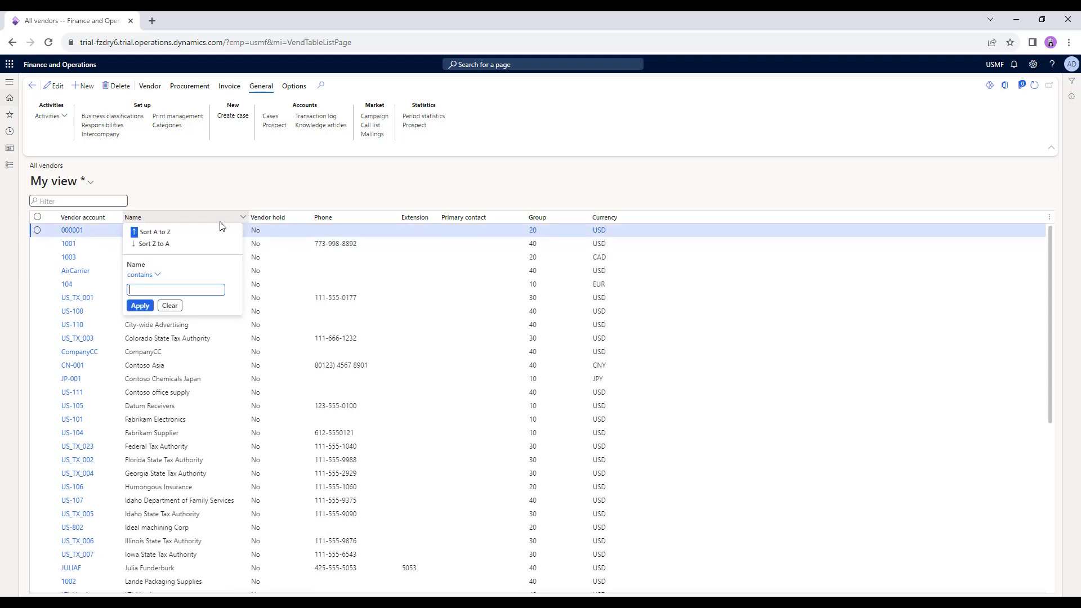
{"action": "left_click", "coordinate": [245, 219]}
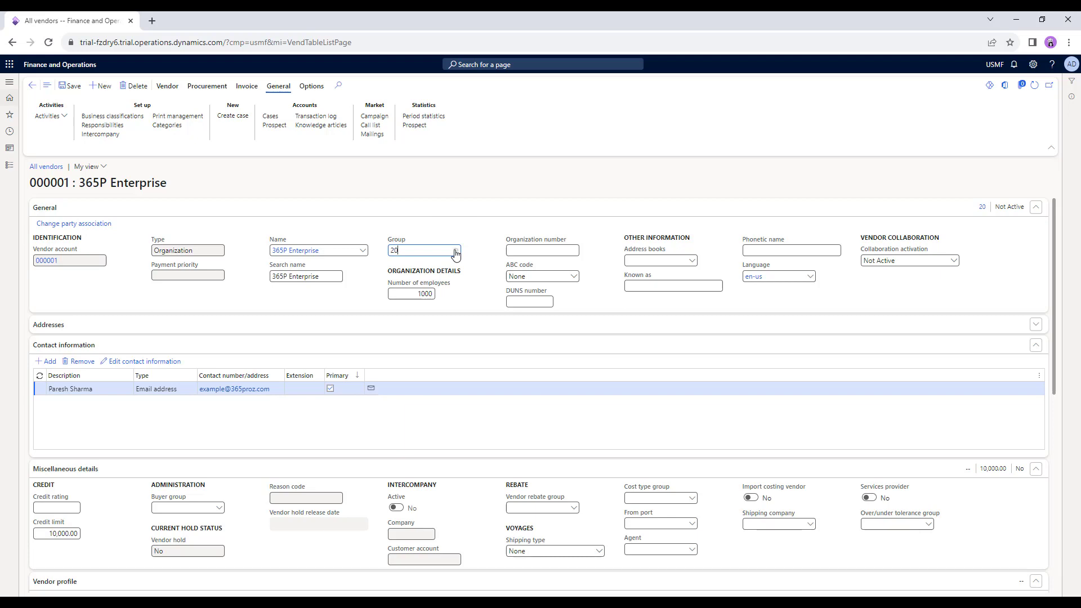
- Show the vendor groups available in the Group dropdown for vendor 000001
{"action": "left_click", "coordinate": [455, 252]}
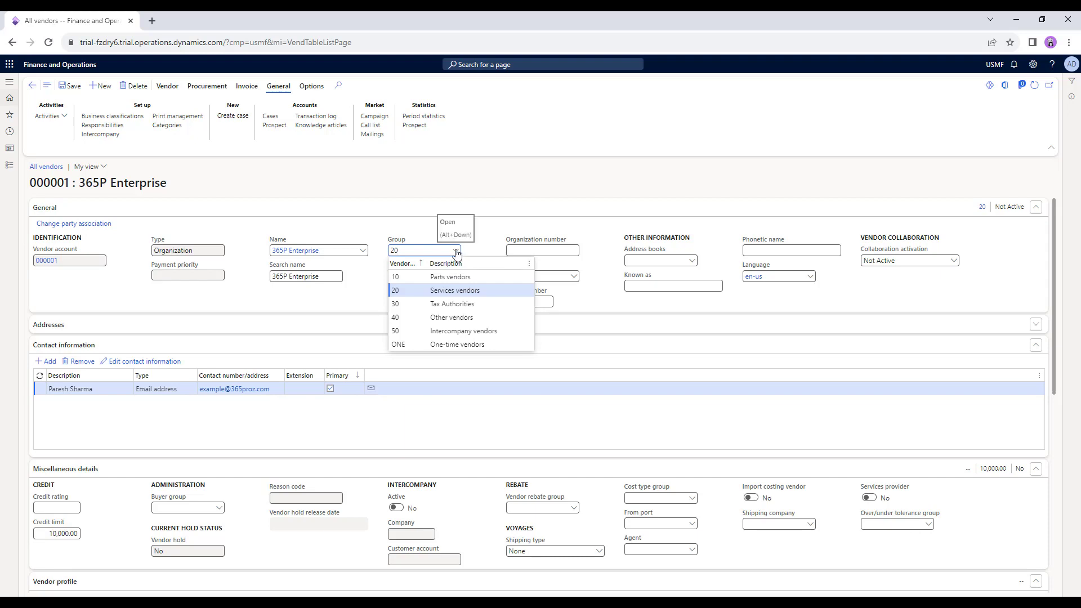
- View details of vendor group 20, then clear the Vendor group filter to list all six groups
{"action": "right_click", "coordinate": [457, 253]}
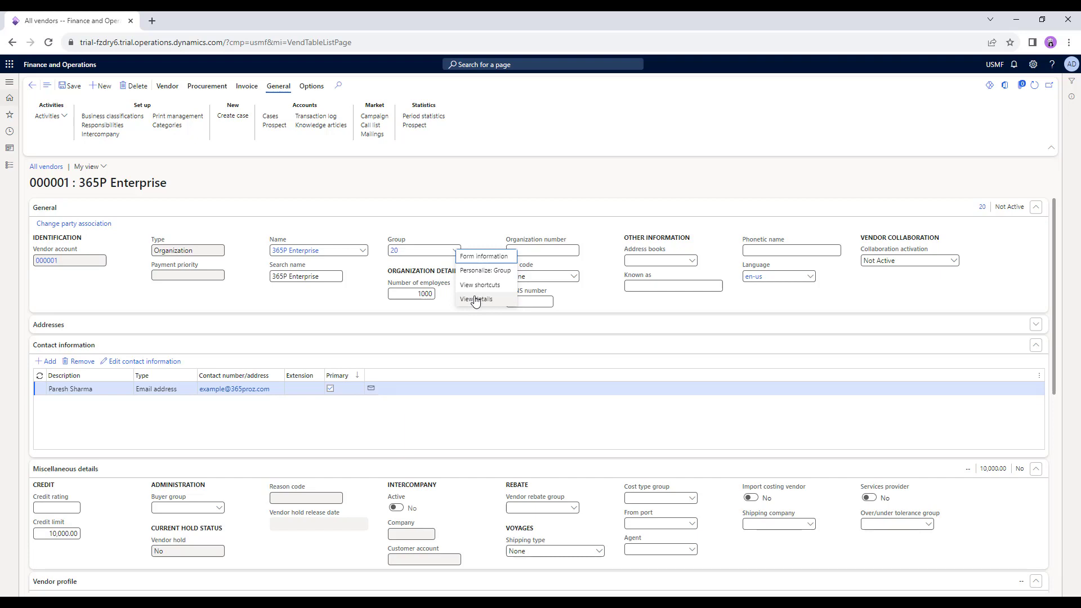
{"action": "left_click", "coordinate": [473, 299]}
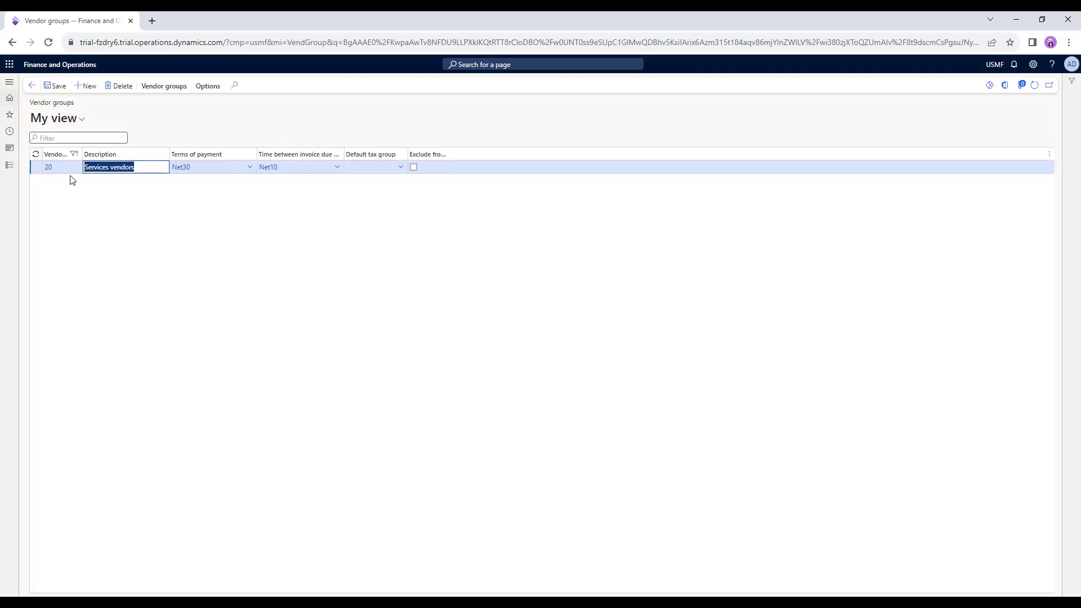
{"action": "left_click", "coordinate": [77, 155]}
{"action": "left_click", "coordinate": [78, 155]}
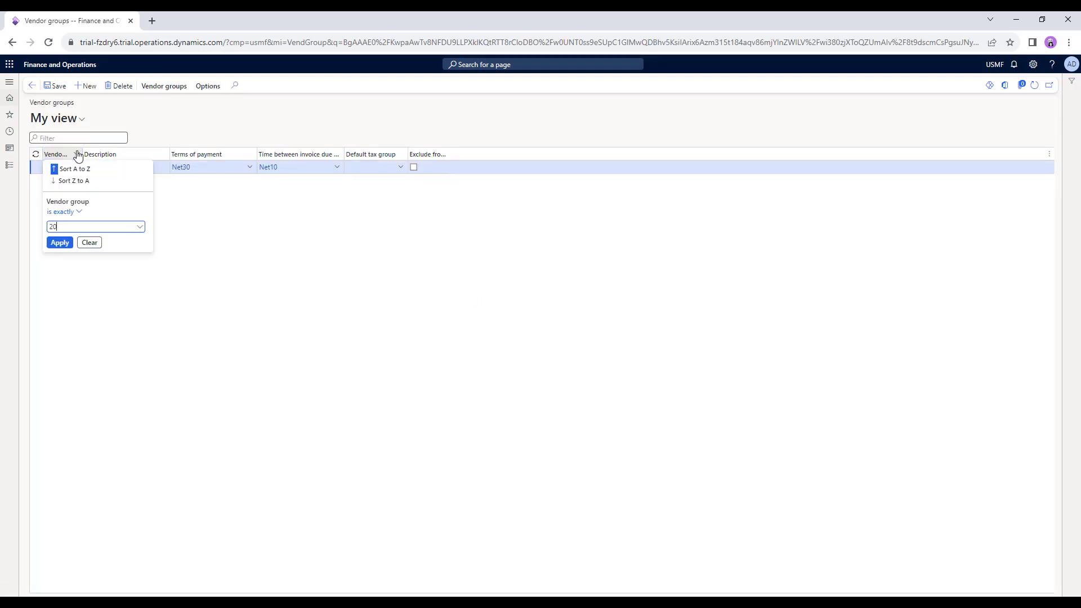
{"action": "left_click", "coordinate": [88, 245]}
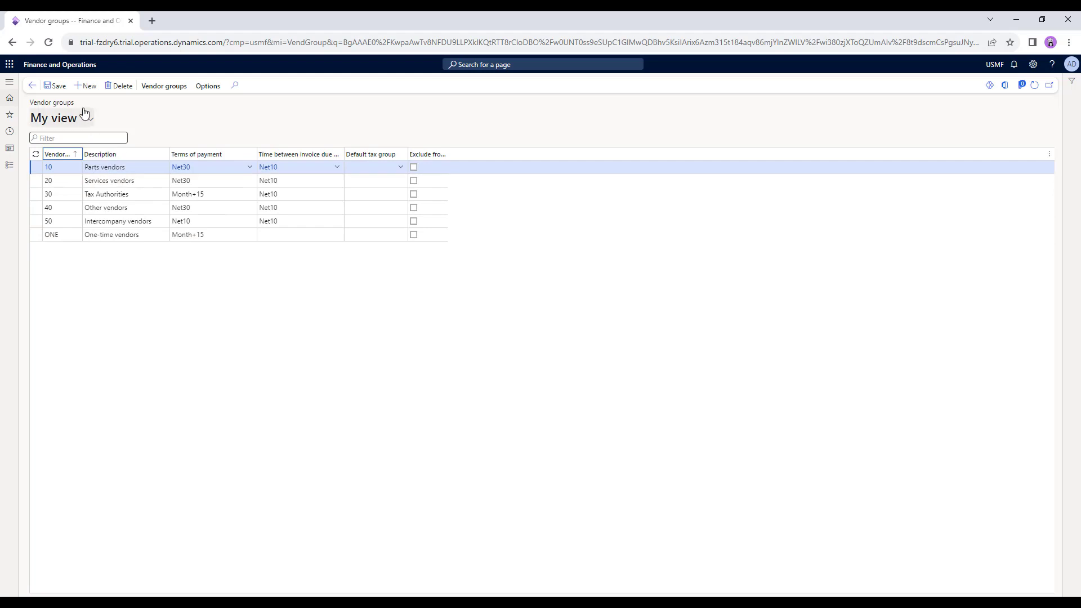
- Return to vendor 365P Enterprise and check the ABC code options None, A, B and C
{"action": "left_click", "coordinate": [32, 86]}
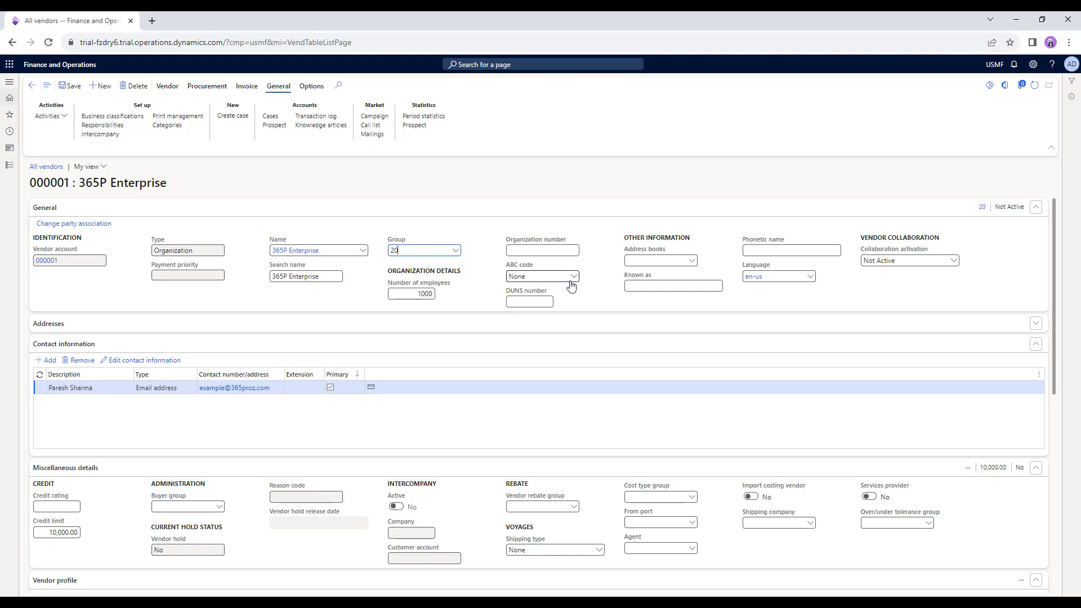
{"action": "left_click", "coordinate": [574, 278]}
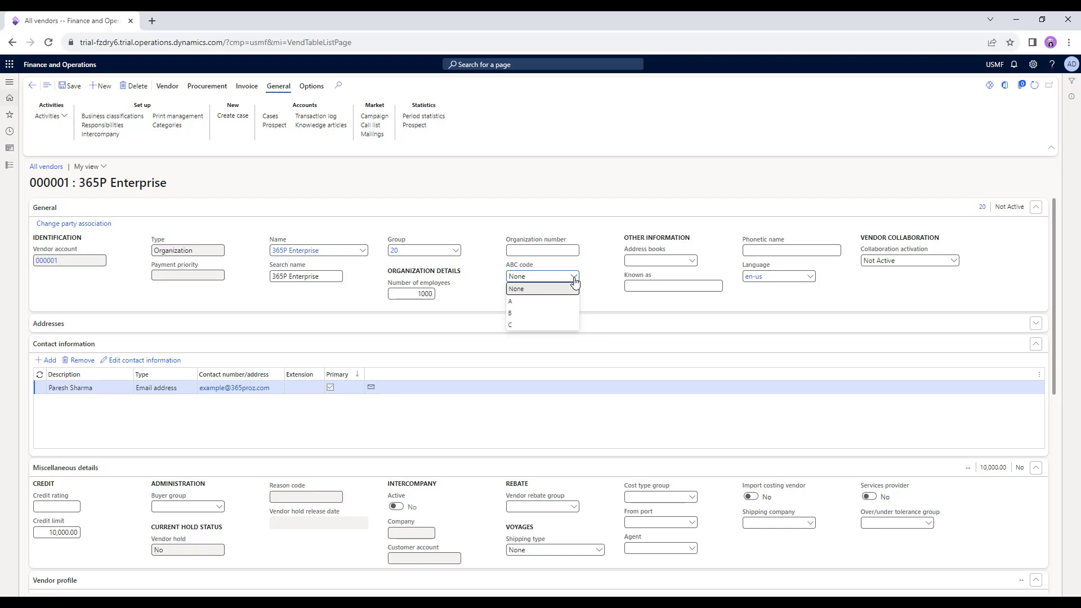
{"action": "right_click", "coordinate": [575, 280]}
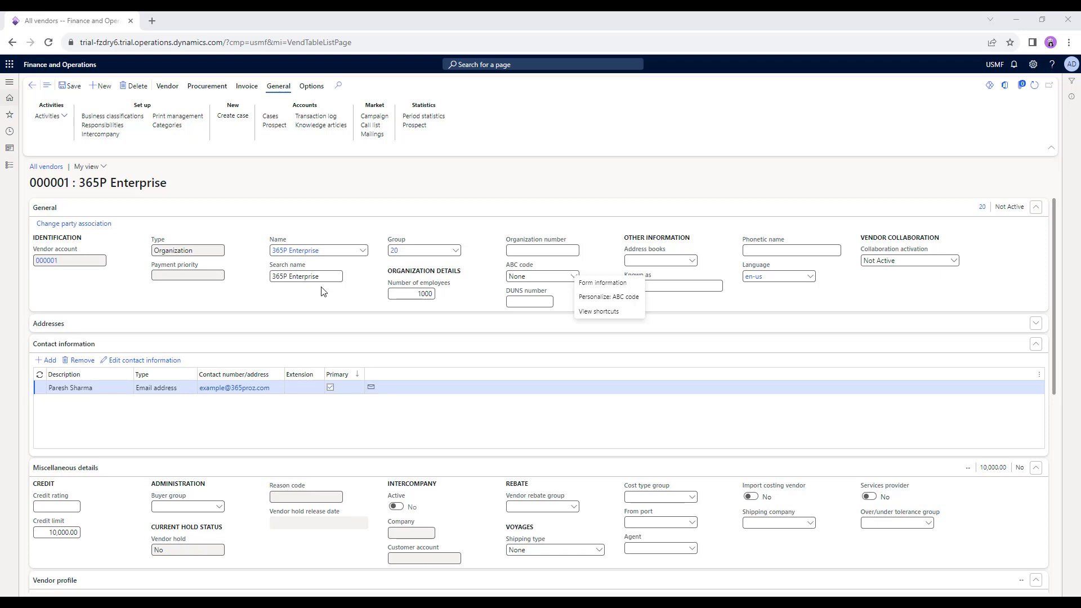
{"action": "right_click", "coordinate": [364, 256]}
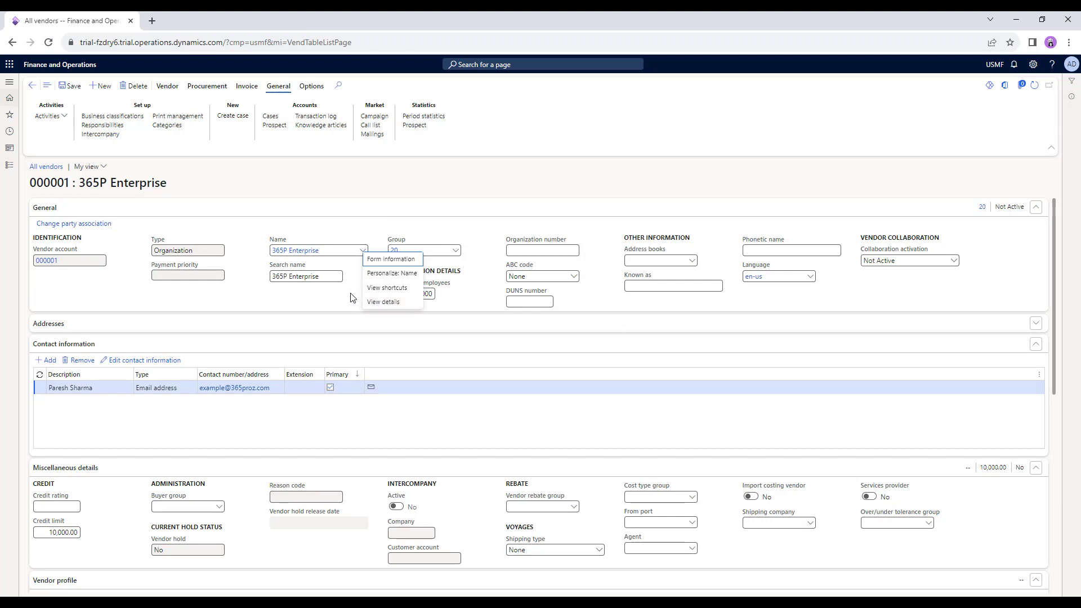
{"action": "key", "text": "Escape"}
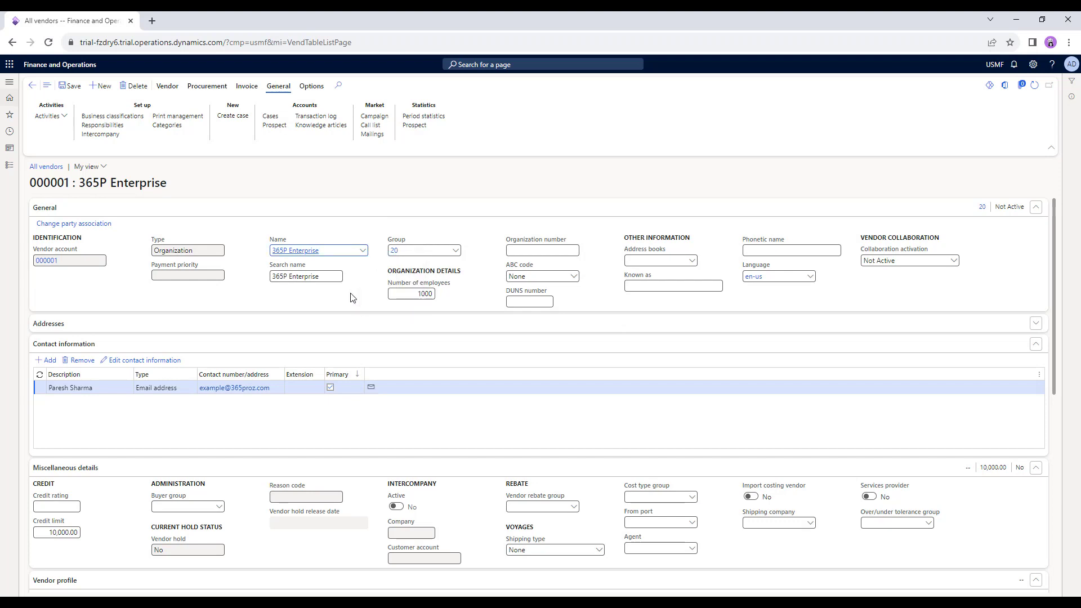